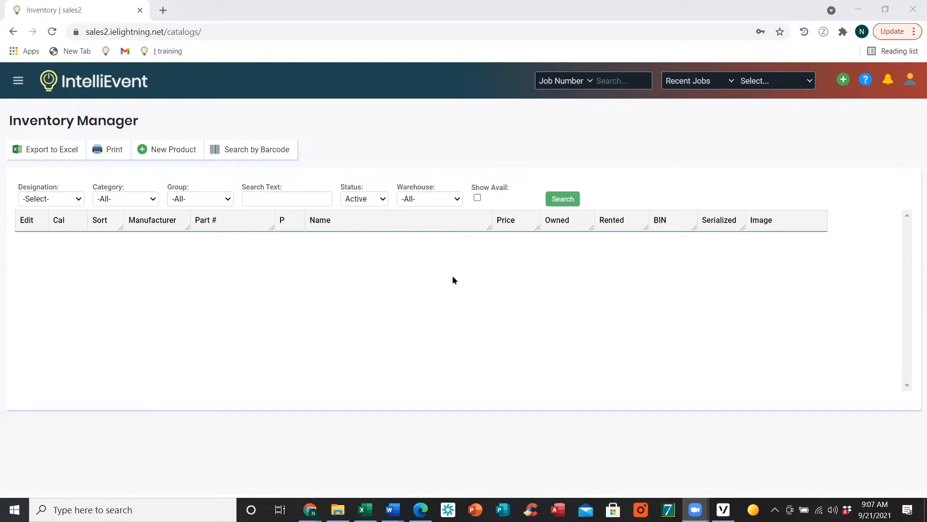
# Search the Inventory Manager for "Maintenance Item".
pyautogui.click(17, 83)
pyautogui.click(17, 83)
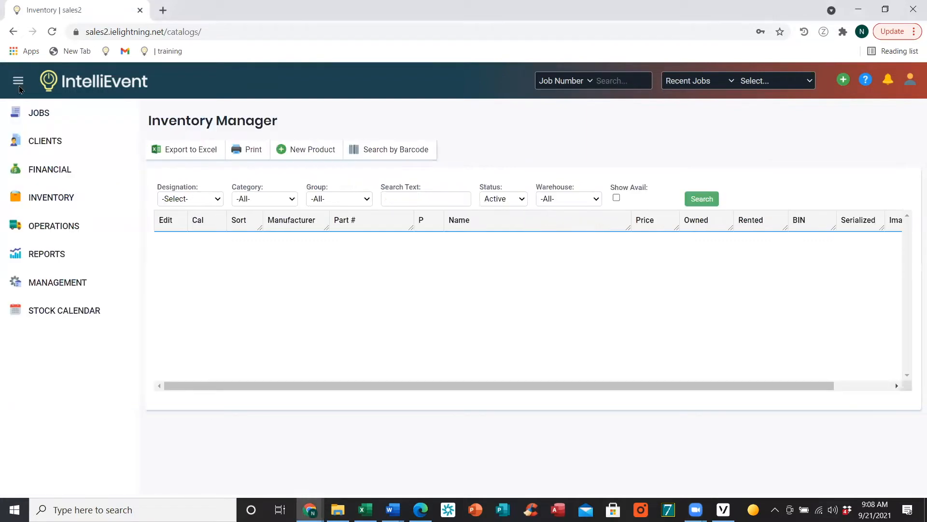
pyautogui.click(50, 203)
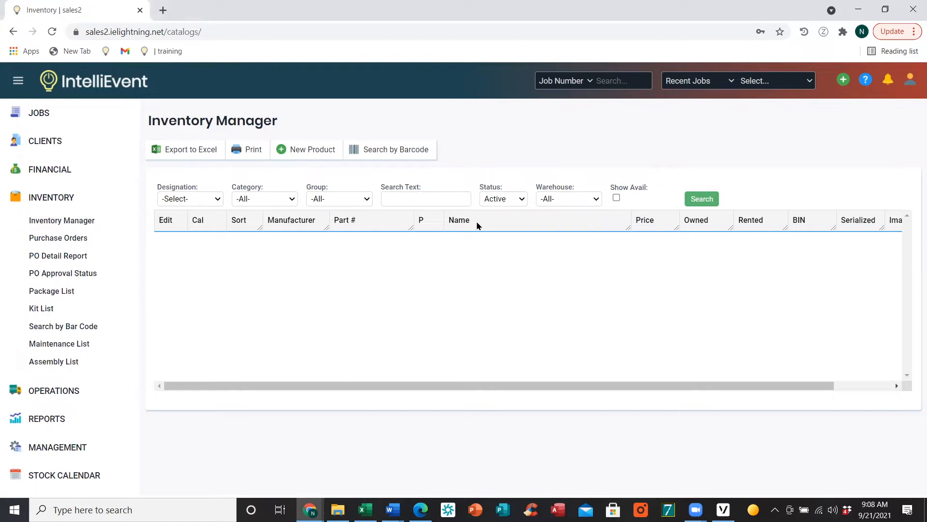
pyautogui.click(395, 193)
pyautogui.write('Maintenance Item')
pyautogui.click(701, 198)
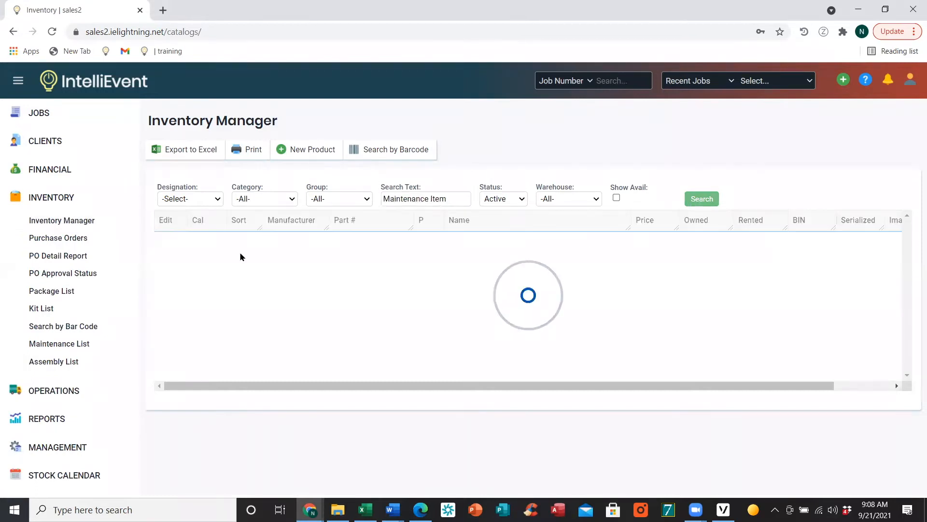
# Open the Maintenance Item product and bring up the maintenance editor for its stock unit Maint01.
pyautogui.click(170, 239)
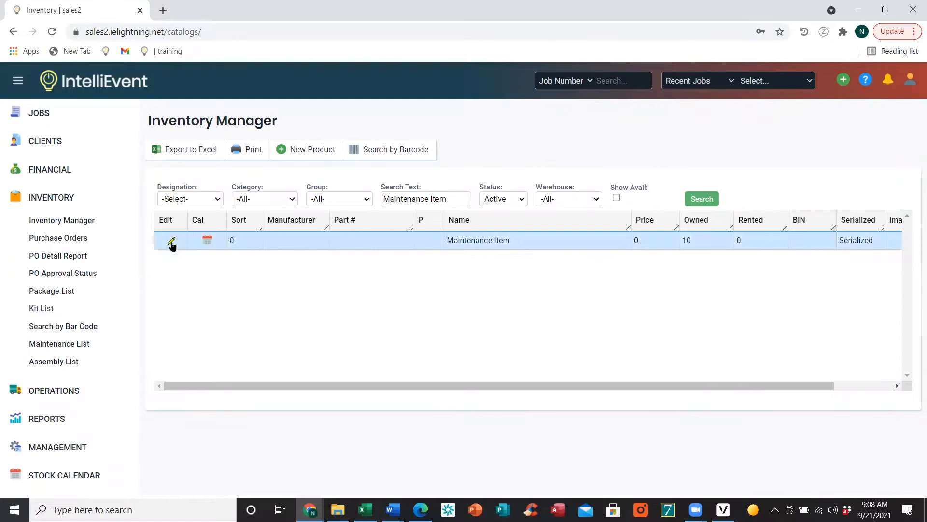
pyautogui.click(172, 243)
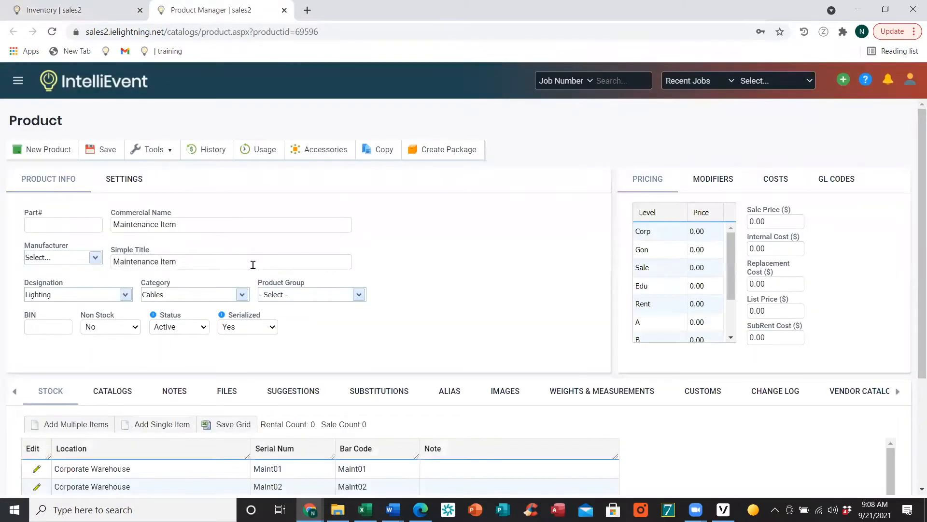
pyautogui.scroll(-3, 249, 275)
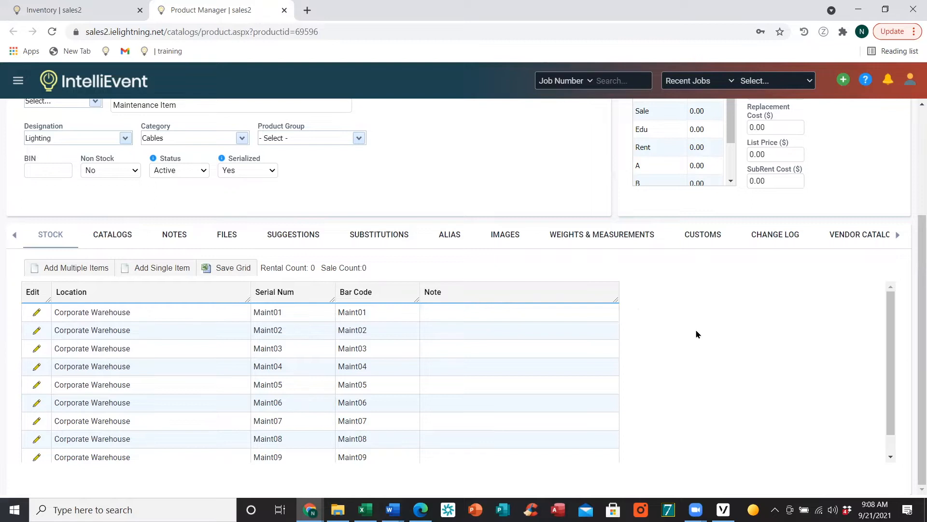
pyautogui.press('F2')
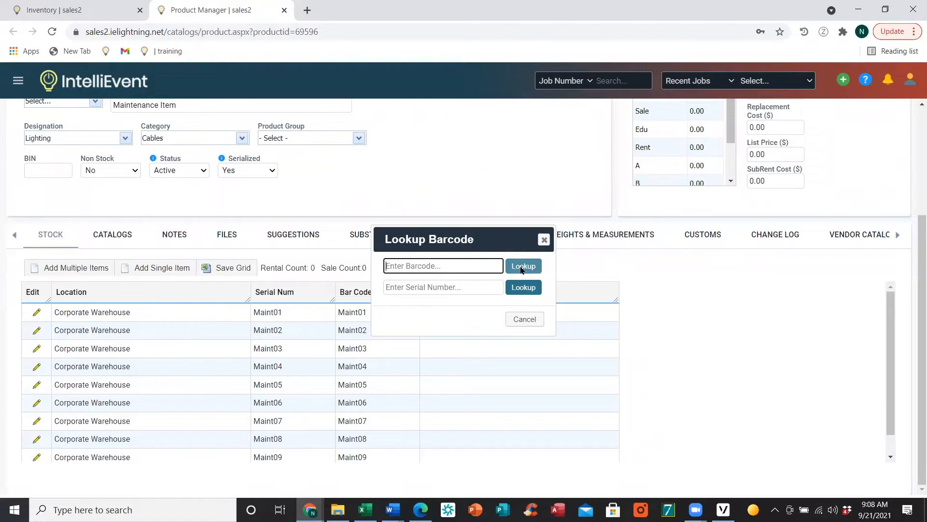
pyautogui.click(543, 239)
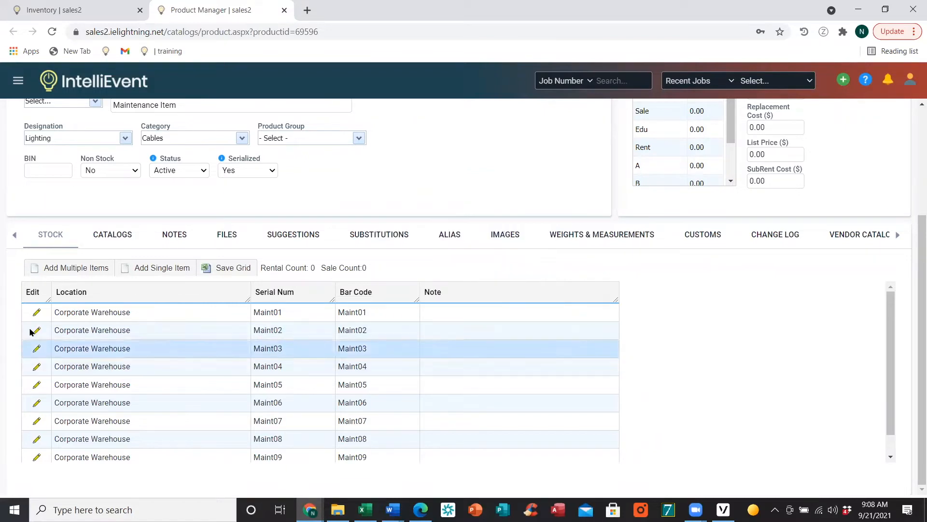
pyautogui.click(35, 313)
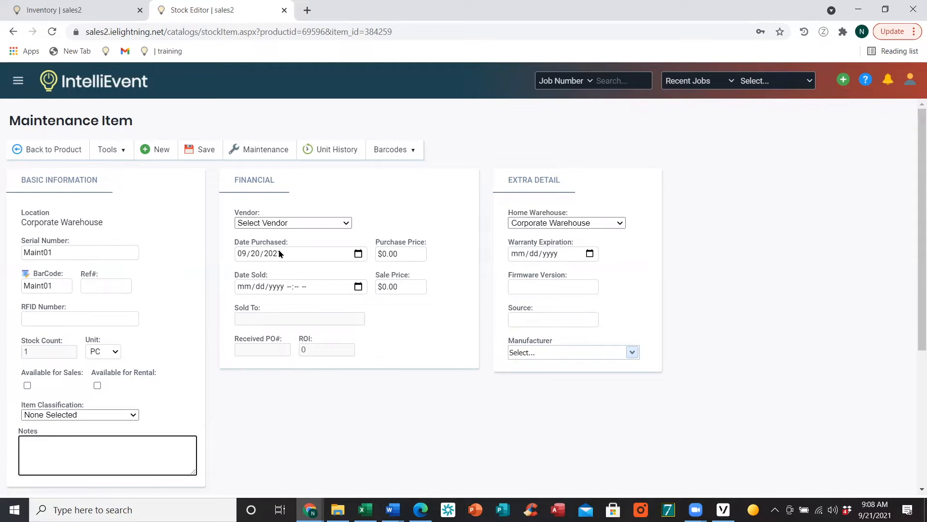
pyautogui.click(253, 150)
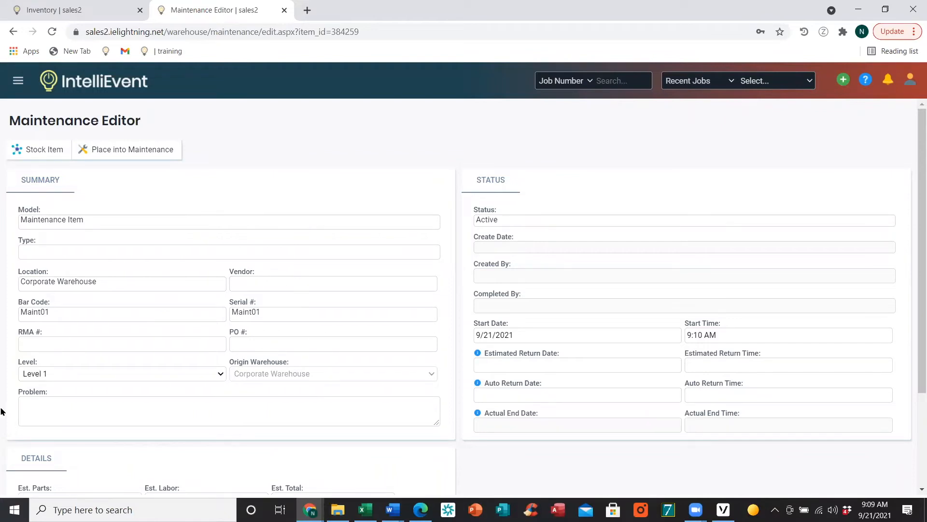
# Examine the level options, problem field, parts and labor costs, and solution field of the Maint01 maintenance record.
pyautogui.click(71, 377)
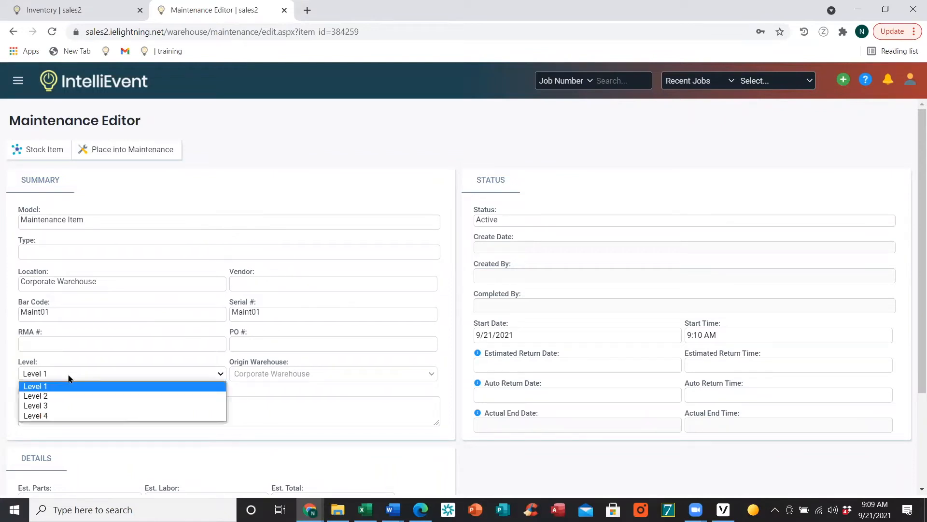
pyautogui.click(295, 379)
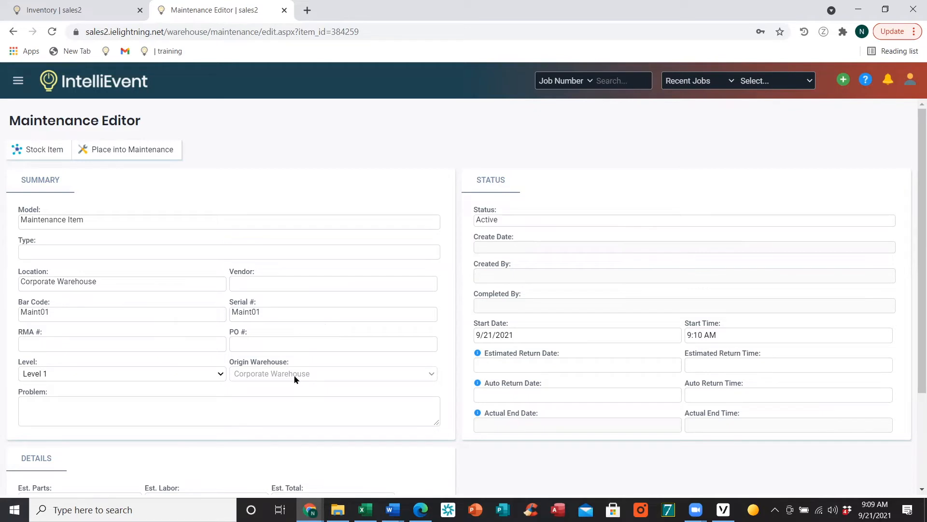
pyautogui.click(101, 408)
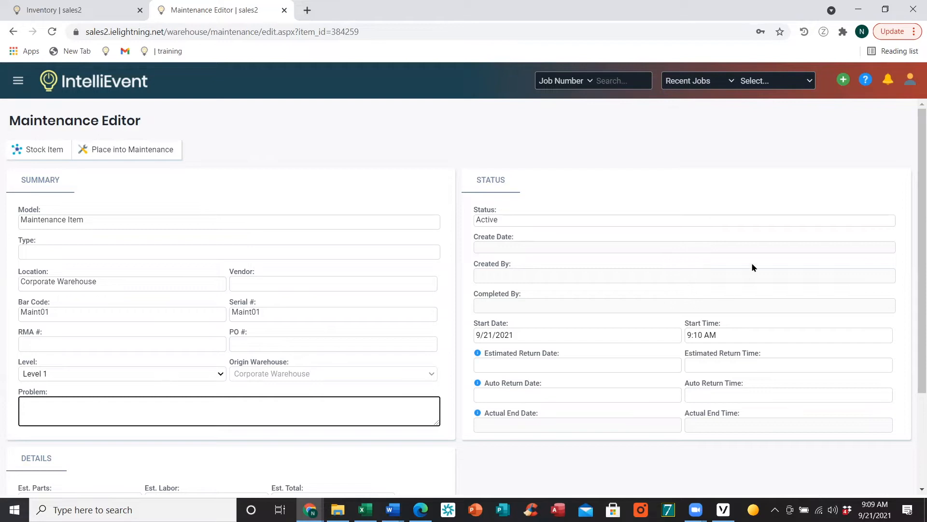
pyautogui.moveTo(912, 141); pyautogui.dragTo(917, 222)
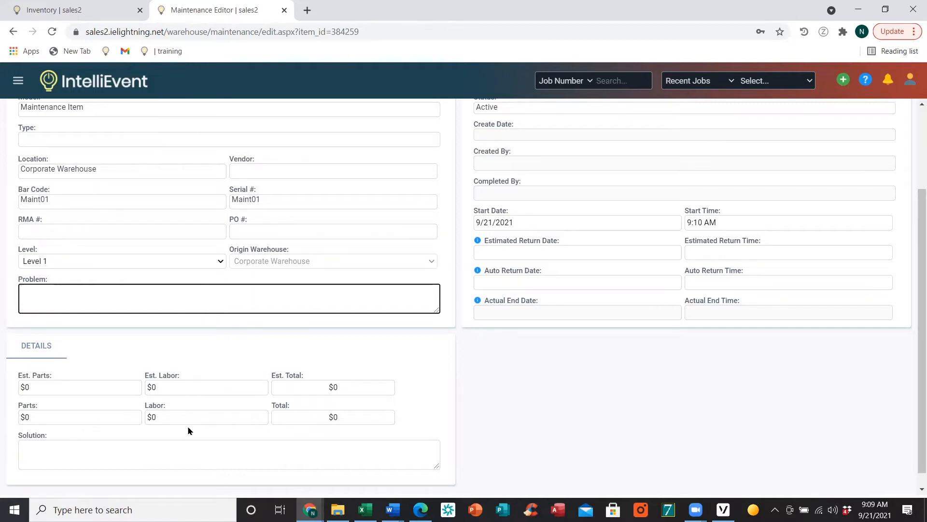
pyautogui.click(119, 451)
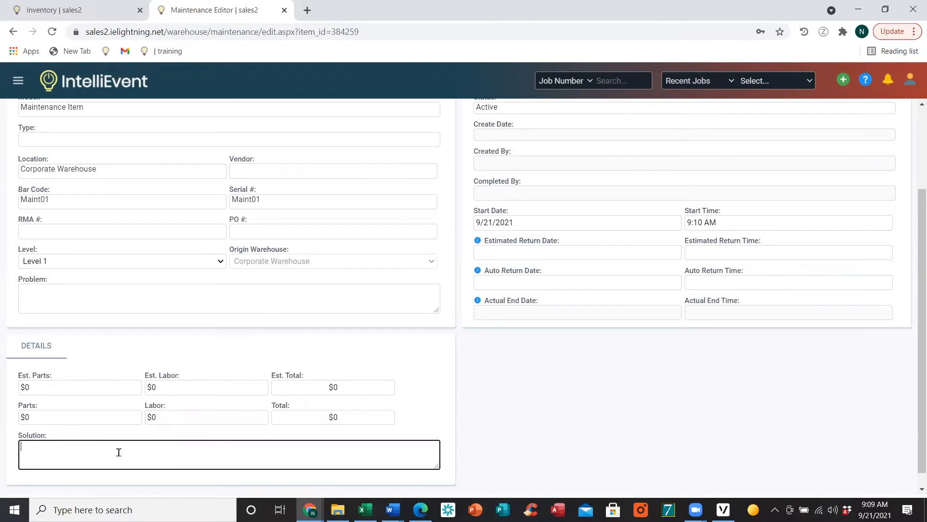
pyautogui.scroll(3, 570, 376)
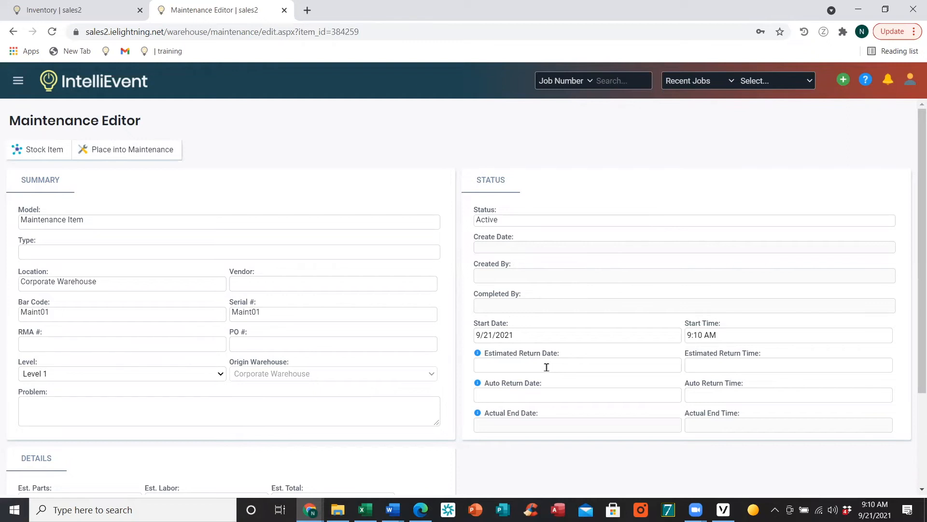
# Set the auto return date to 09/24/2021 and place unit Maint01 into maintenance.
pyautogui.click(529, 400)
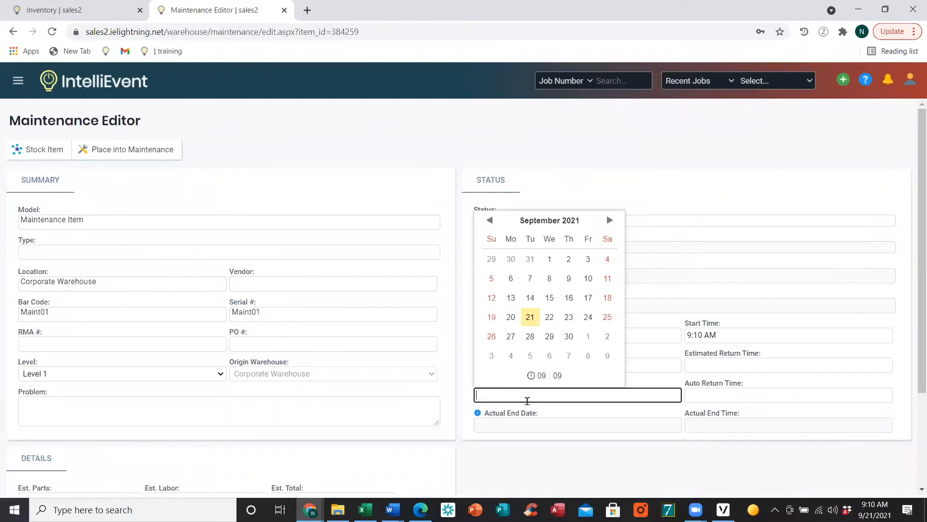
pyautogui.click(589, 317)
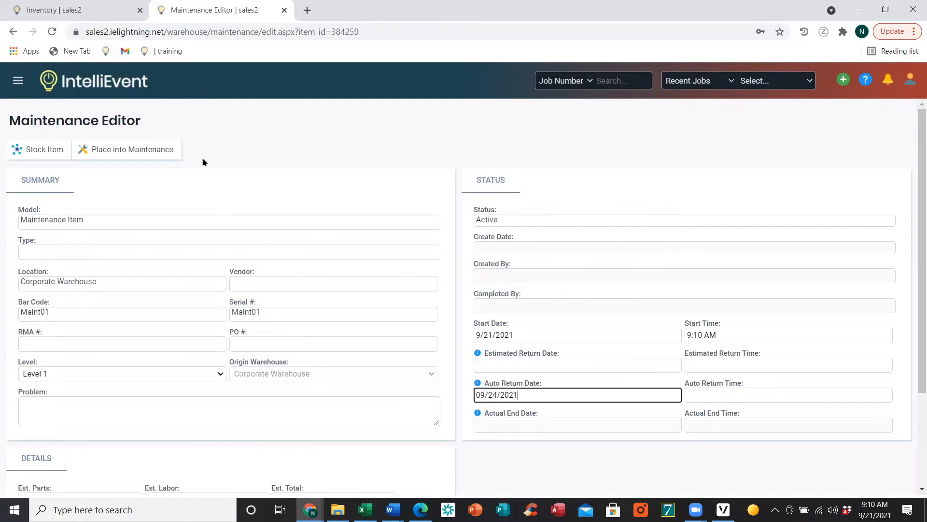
pyautogui.click(129, 153)
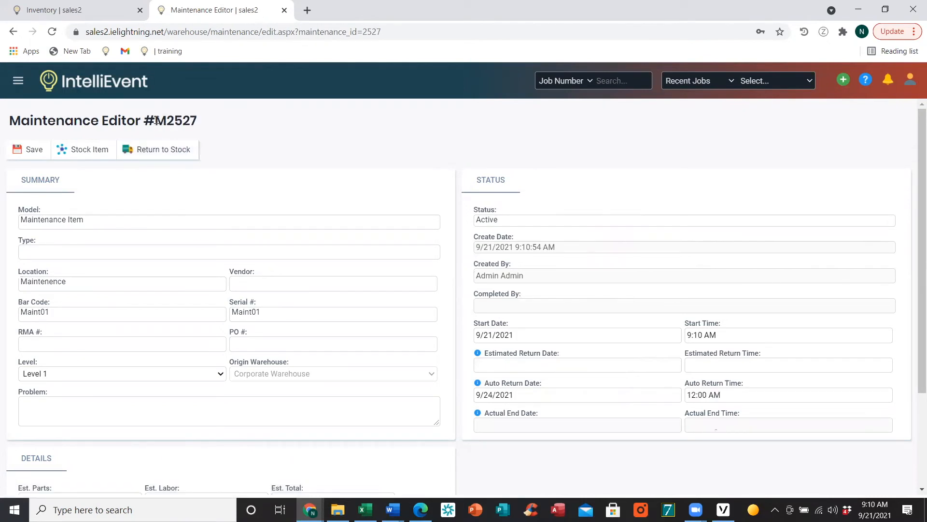
# Check the new maintenance record's number, and reopen the Maintenance Item product to check the stock location of unit Maint01.
pyautogui.moveTo(157, 118); pyautogui.dragTo(198, 120)
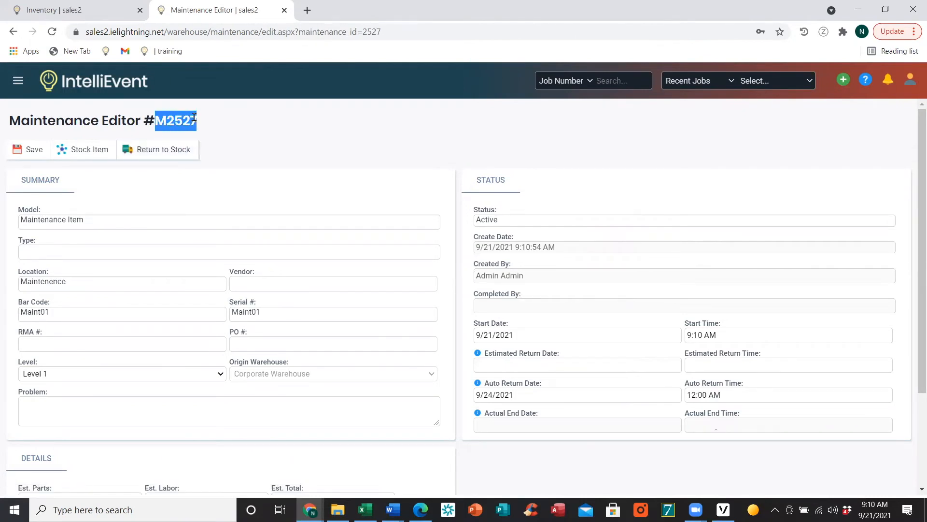
pyautogui.click(45, 9)
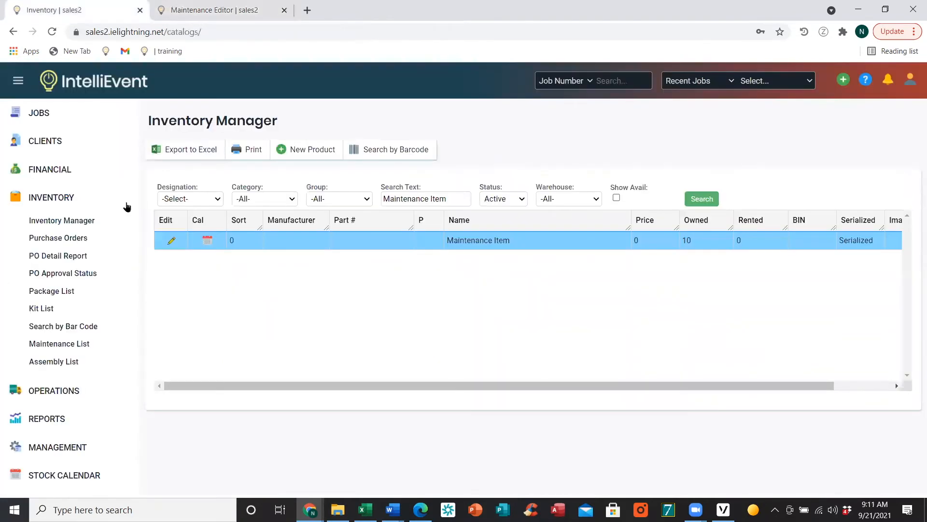
pyautogui.click(171, 241)
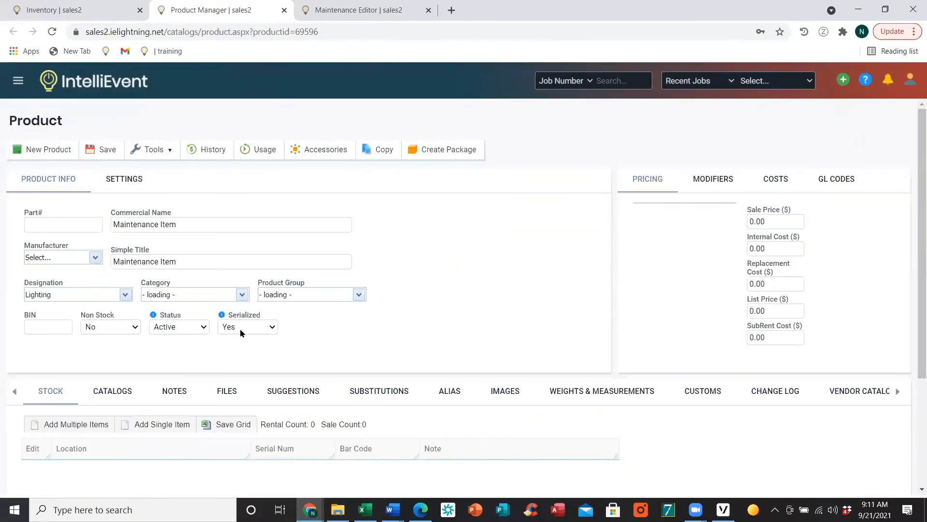
pyautogui.scroll(-1, 159, 411)
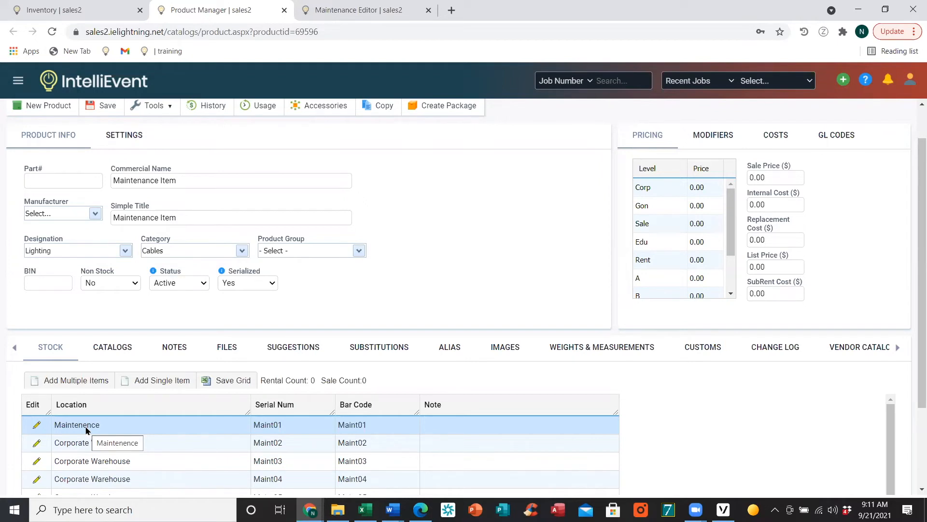
# View the assets list in the availability calendar for Maintenance Item, closing the calendar and the barcode lookup when done.
pyautogui.click(52, 10)
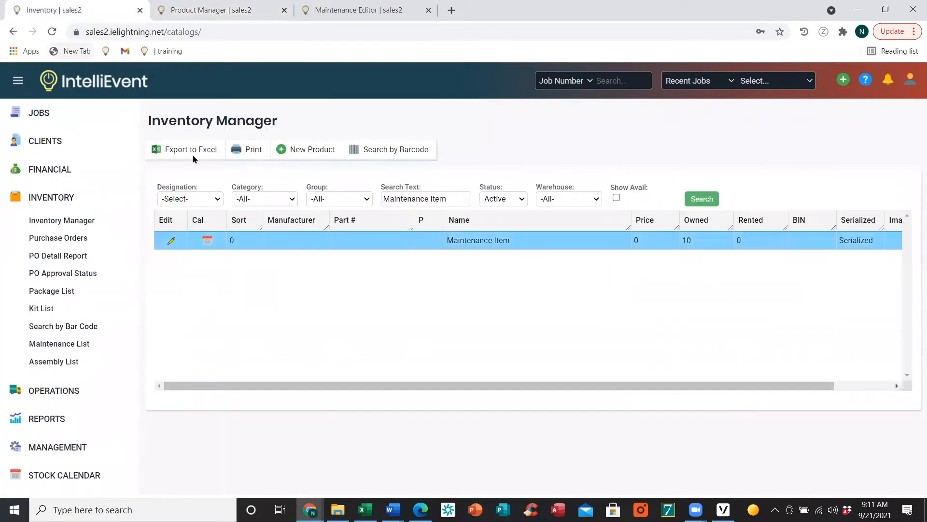
pyautogui.click(207, 241)
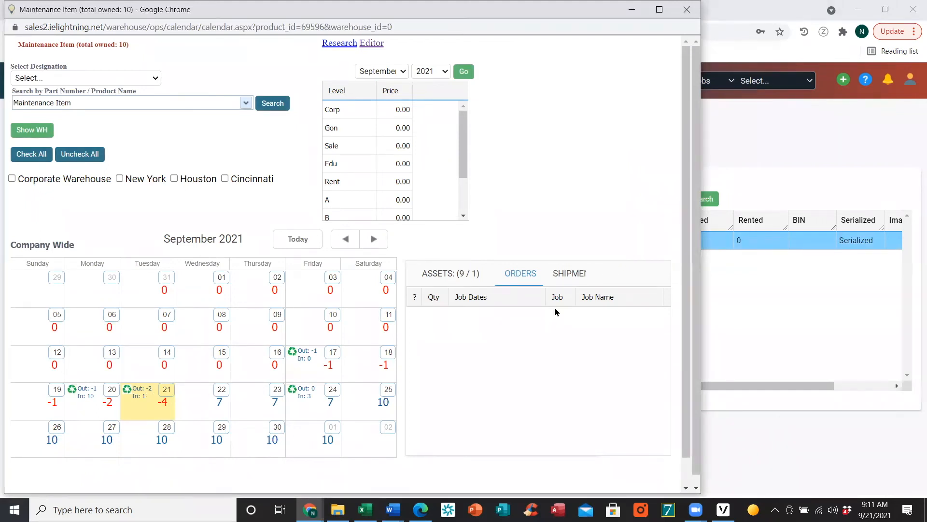
pyautogui.click(437, 273)
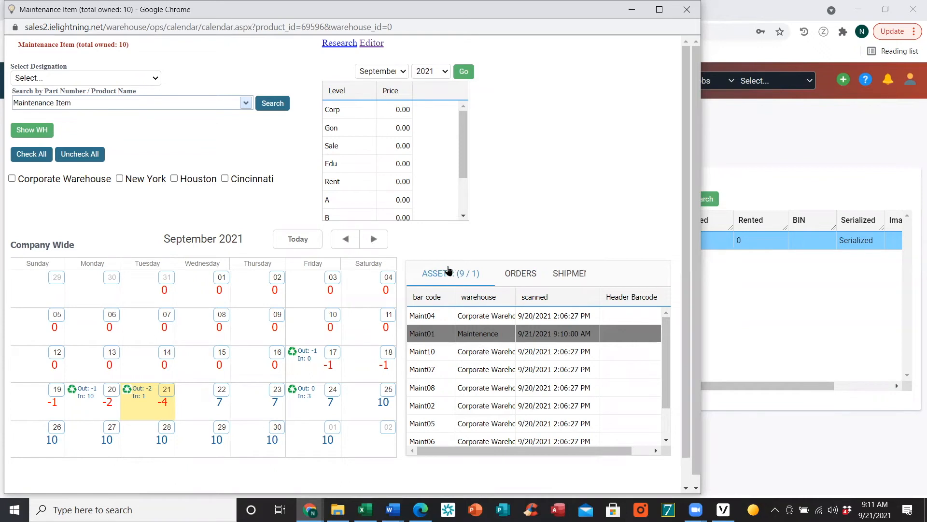
pyautogui.click(685, 10)
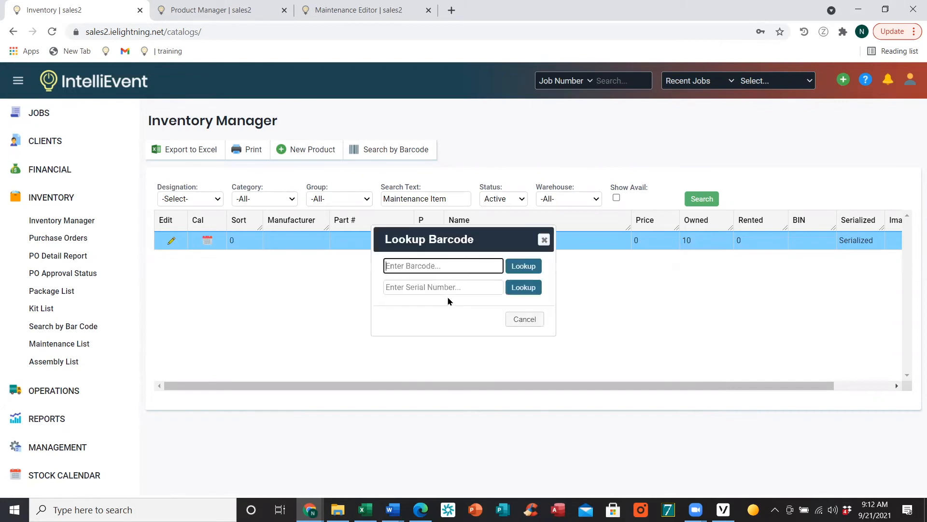
pyautogui.click(544, 240)
# Open the stock record of unit Maint01 again through the Maintenance Item product.
pyautogui.click(399, 14)
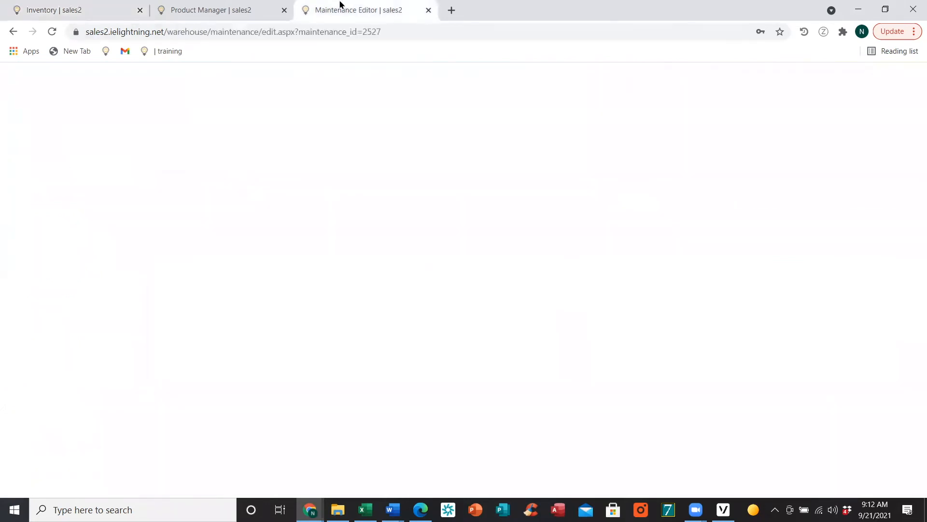
pyautogui.click(107, 11)
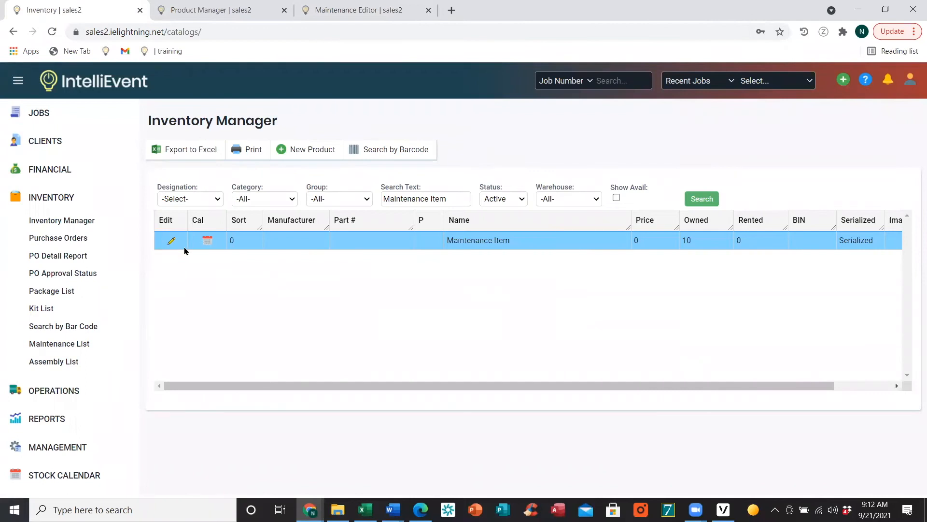
pyautogui.click(173, 244)
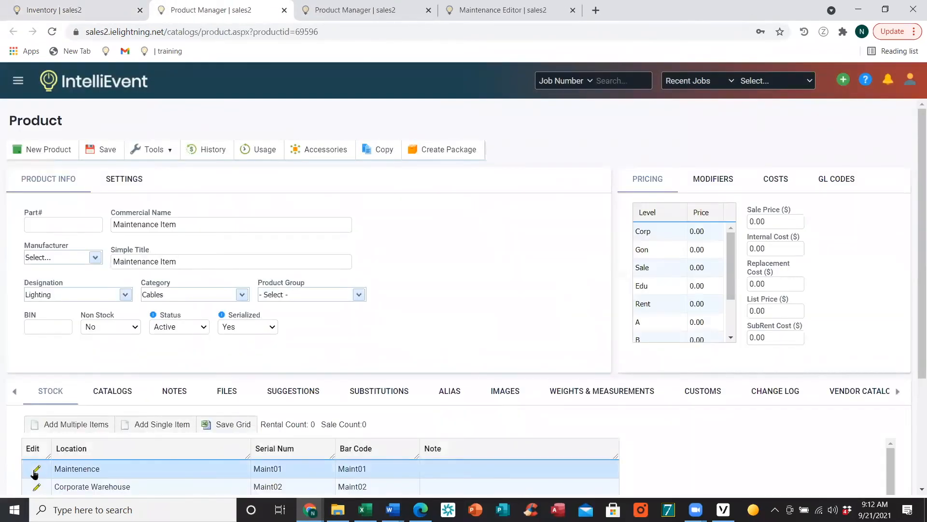
pyautogui.click(37, 468)
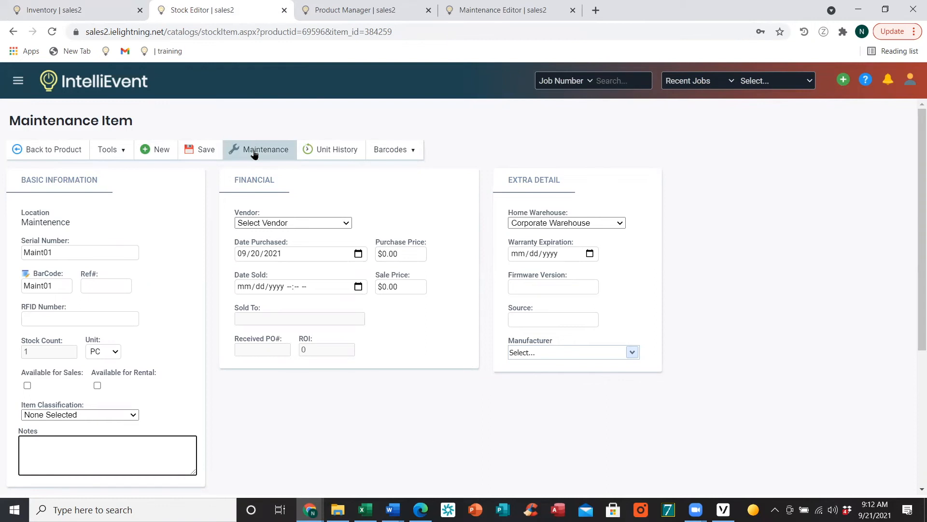
# Close the stock editor, product and maintenance editor pages, leaving only the Inventory Manager open.
pyautogui.click(284, 10)
pyautogui.click(284, 10)
pyautogui.click(284, 10)
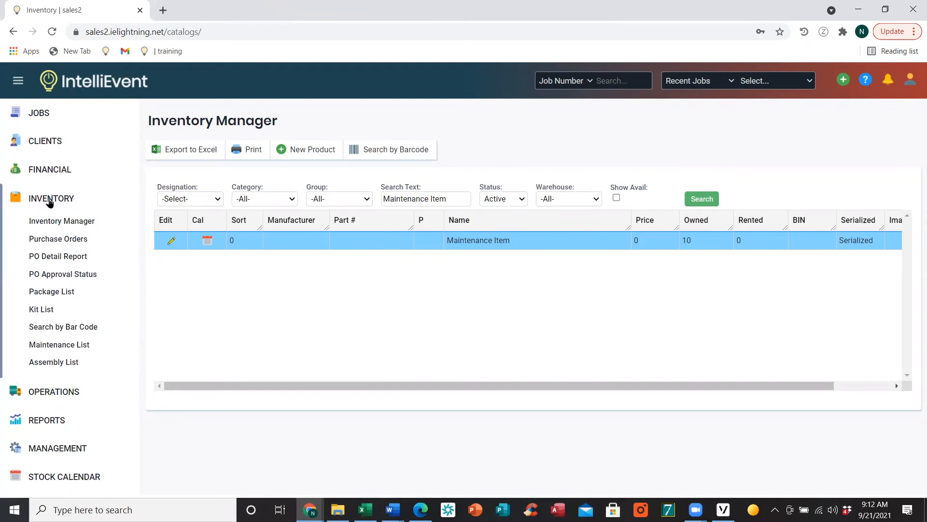
# Open the Maintenance List and examine its designation, warehouse, product name, barcode, status and date type filters, keeping them as they are.
pyautogui.click(53, 345)
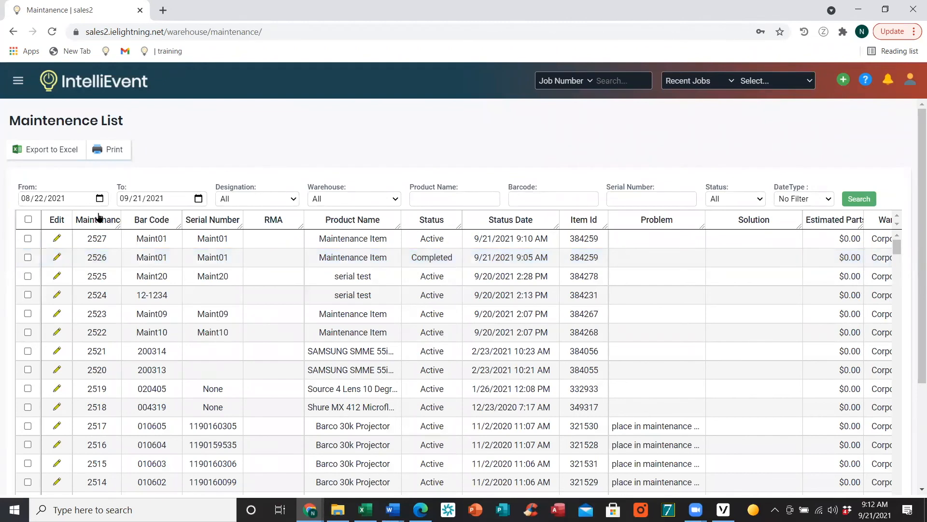
pyautogui.click(246, 198)
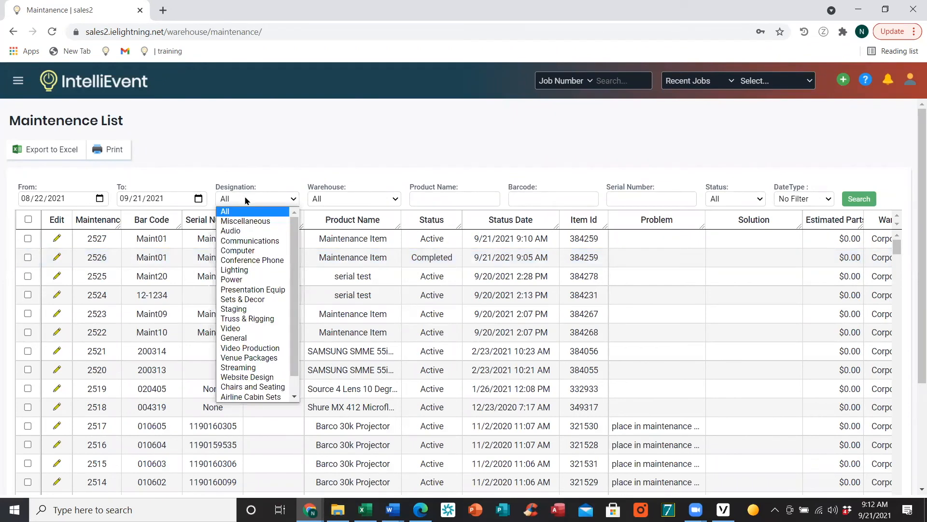
pyautogui.click(334, 197)
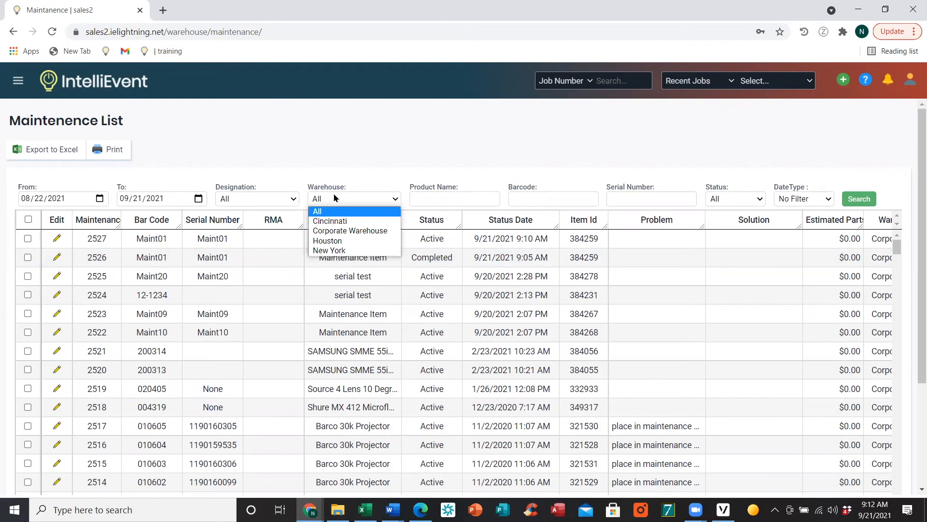
pyautogui.click(425, 196)
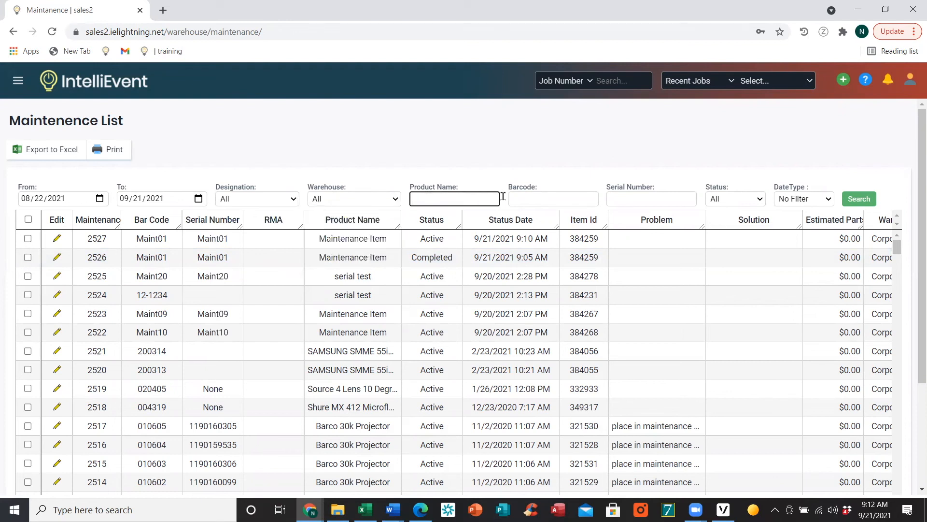
pyautogui.click(526, 201)
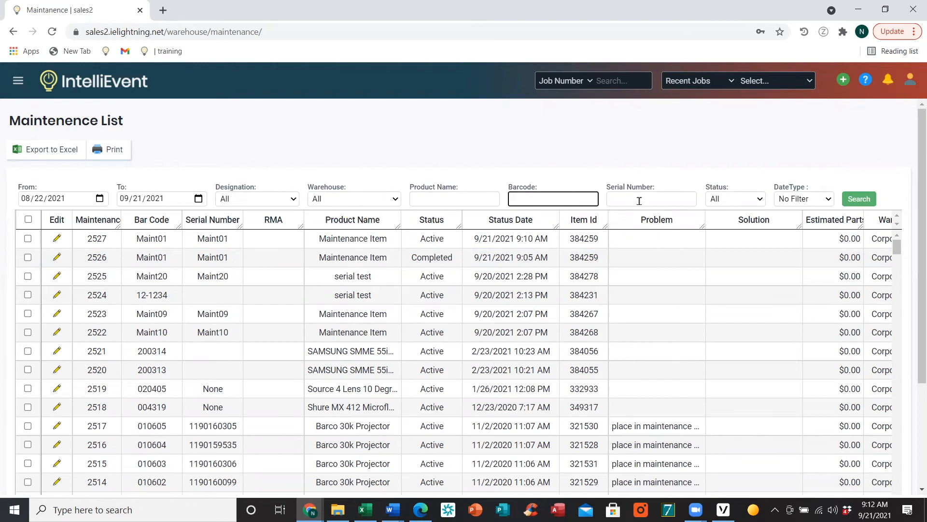
pyautogui.click(748, 202)
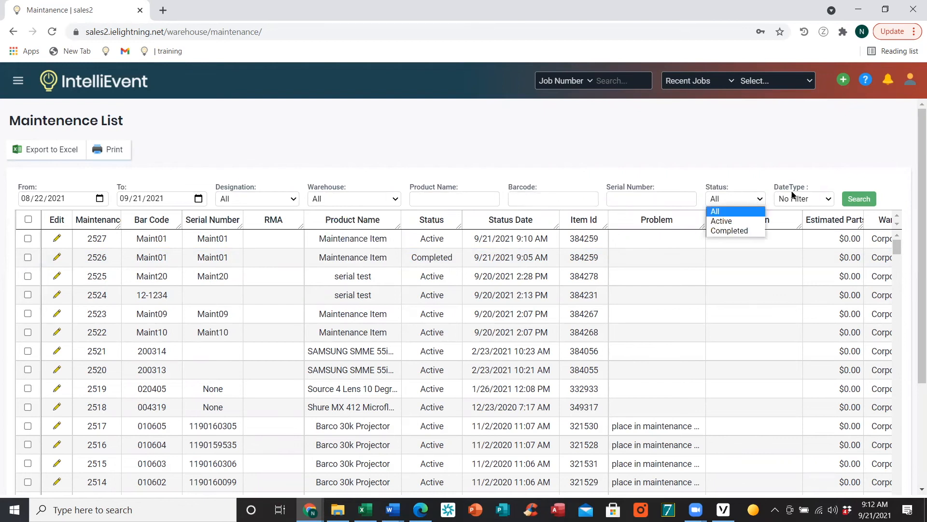
pyautogui.click(796, 198)
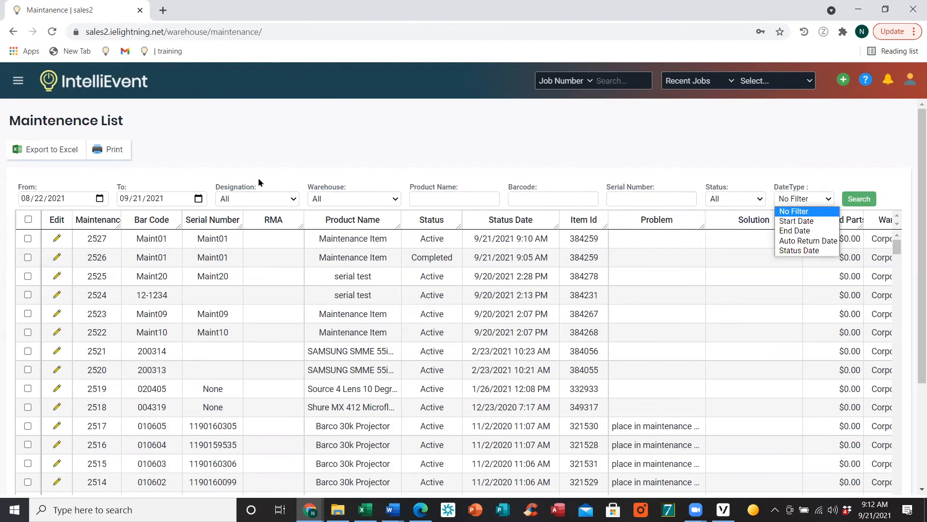
pyautogui.click(450, 158)
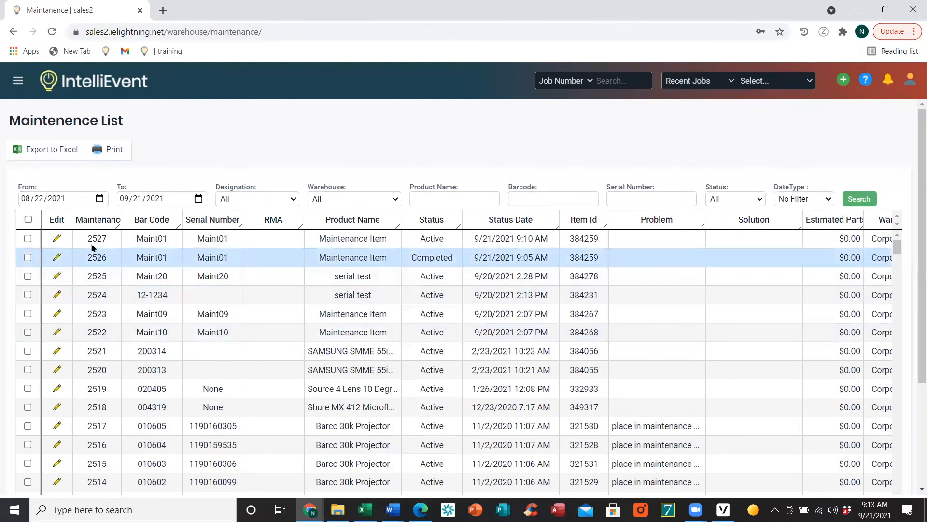
# Return unit Maint01 from its active maintenance record to stock at the Corporate Warehouse, available from 9/21/2021 at 9:13 AM.
pyautogui.click(57, 240)
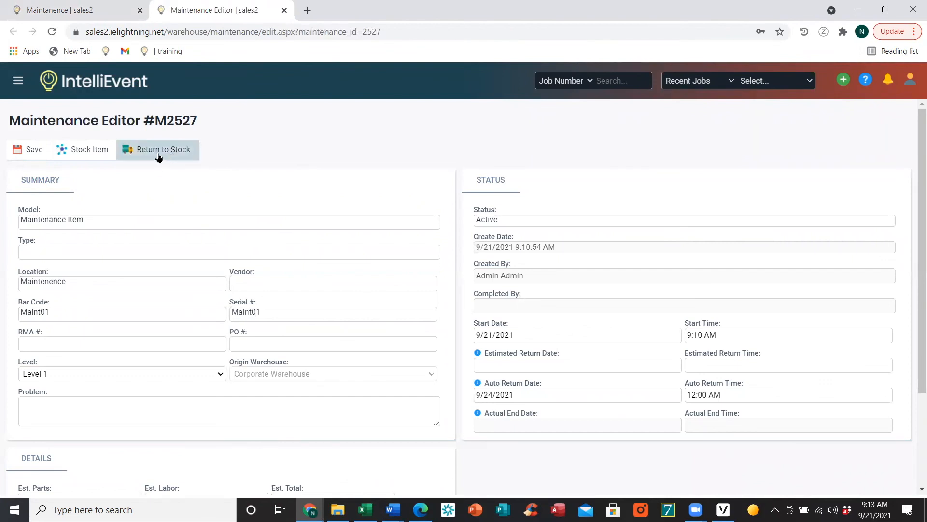
pyautogui.click(156, 152)
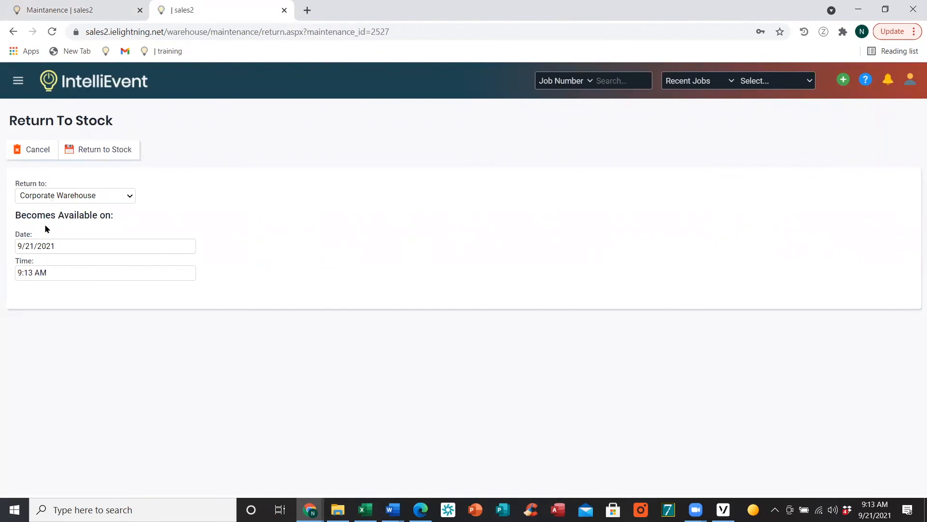
pyautogui.click(95, 153)
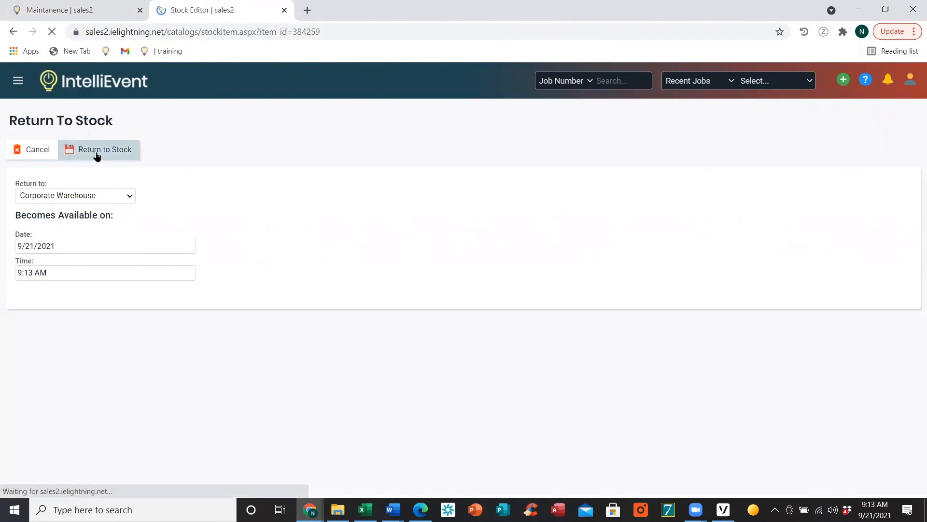